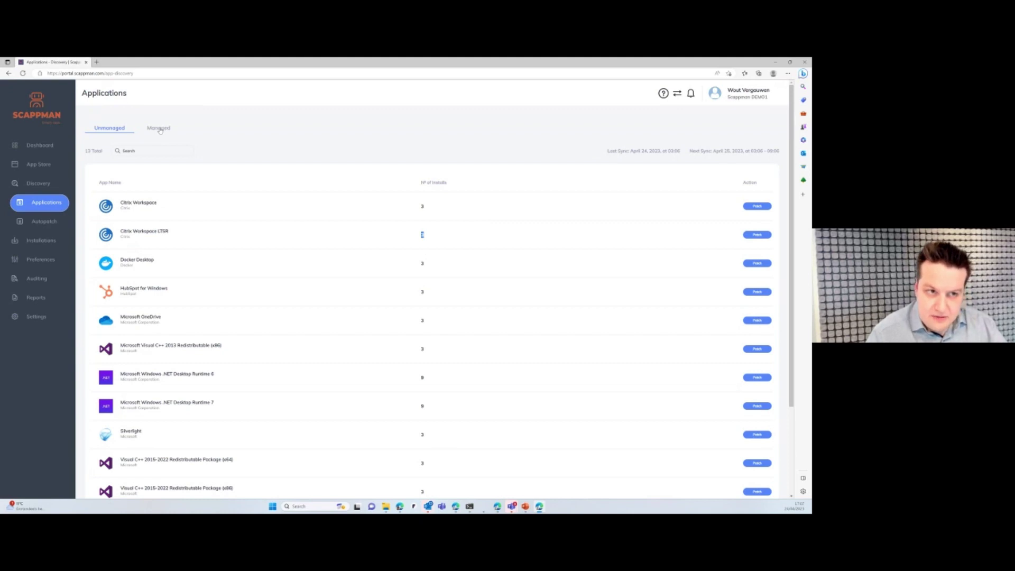
pyautogui.moveTo(89, 129); pyautogui.dragTo(144, 132)
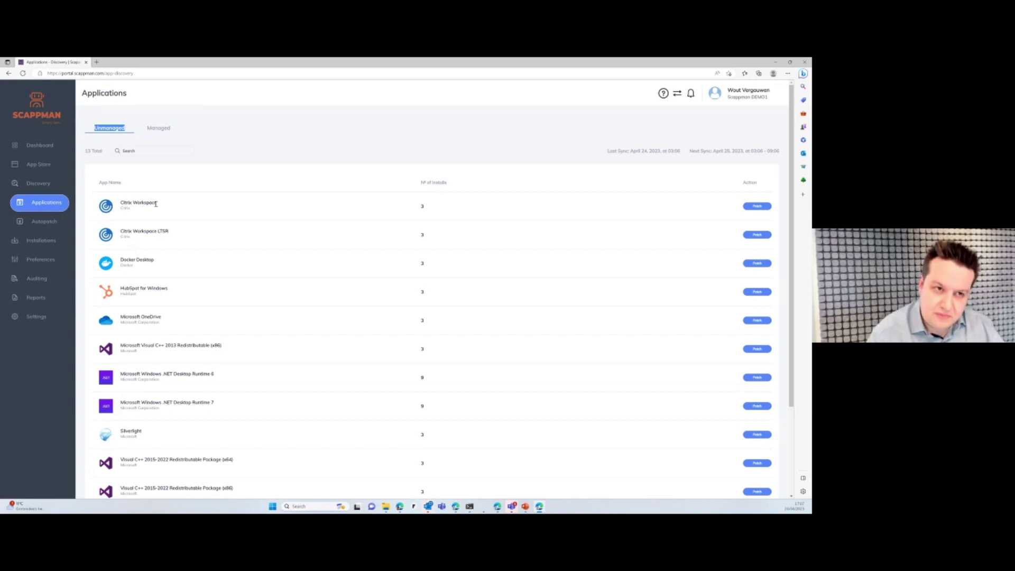
pyautogui.click(159, 128)
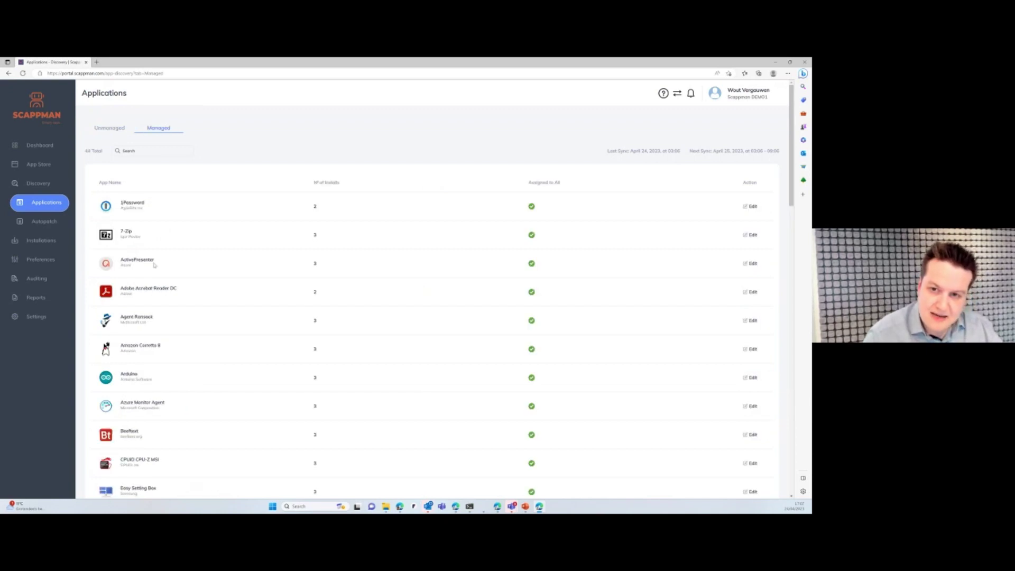
pyautogui.click(523, 207)
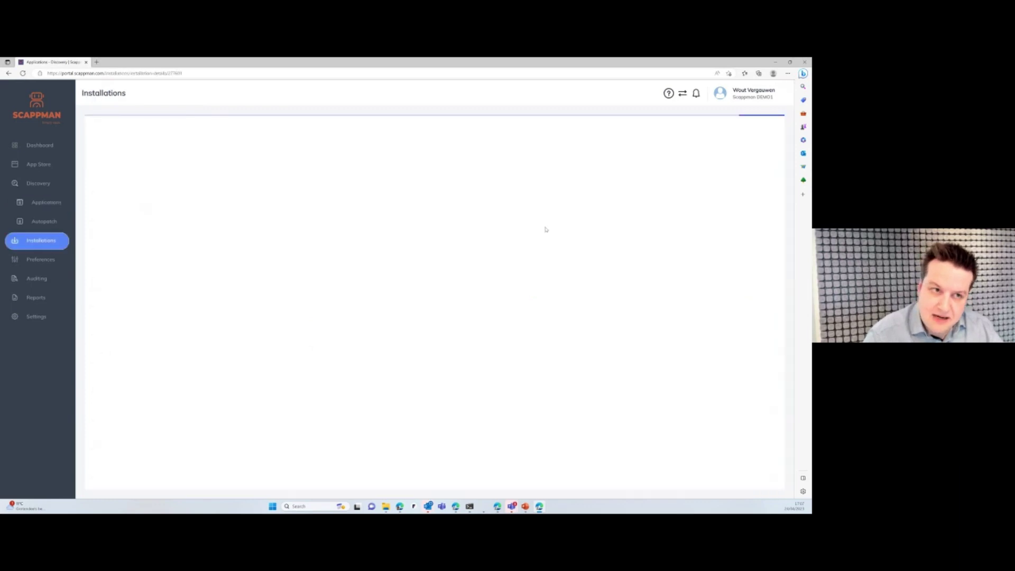
pyautogui.click(47, 202)
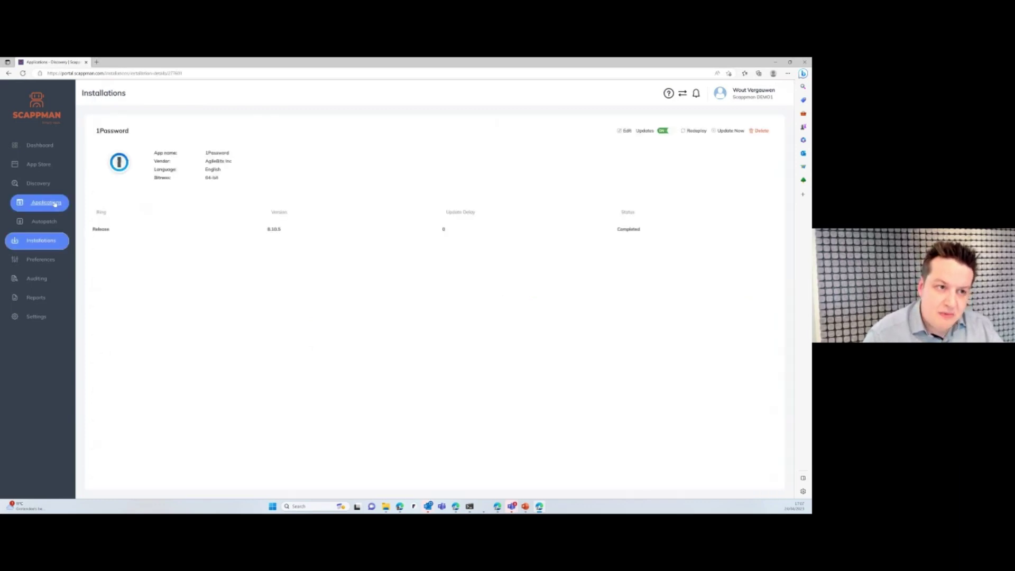
pyautogui.click(148, 127)
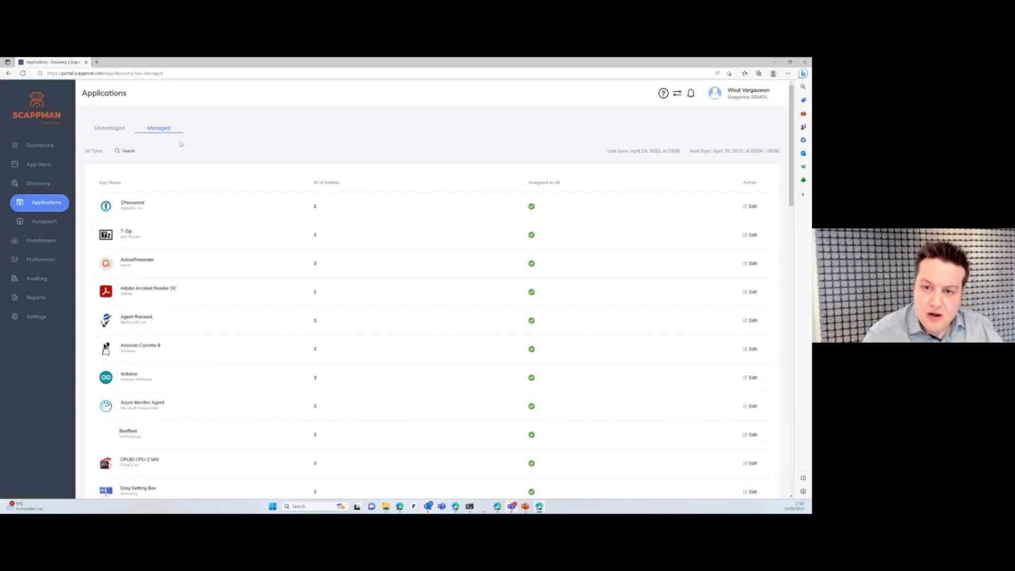
pyautogui.scroll(-3, 518, 288)
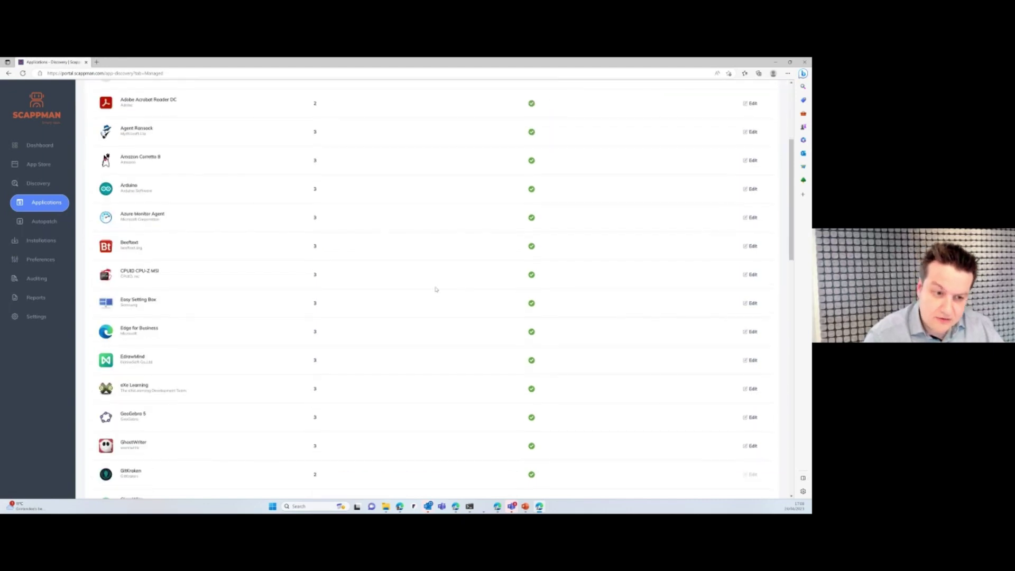
pyautogui.scroll(5, 436, 289)
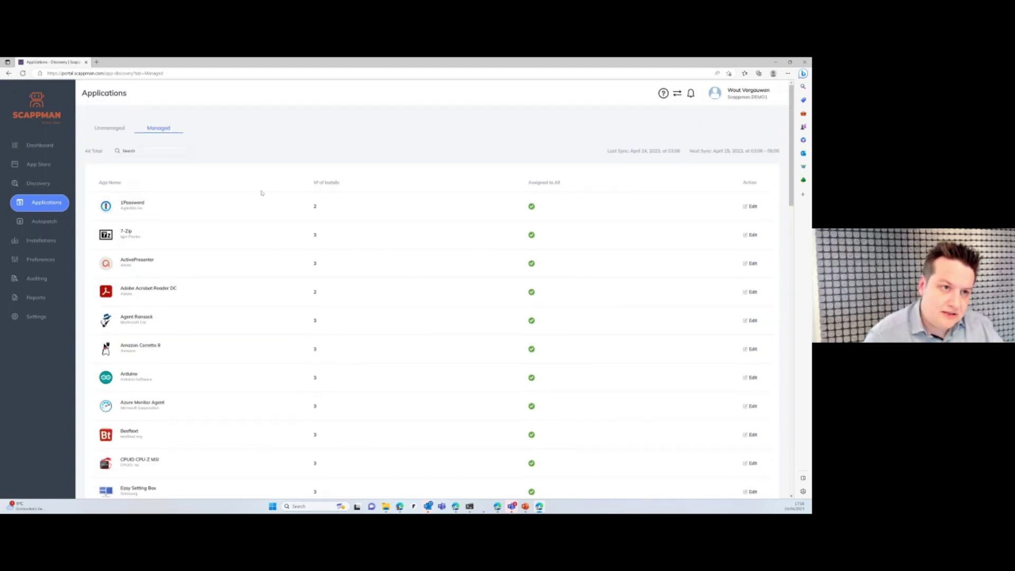
pyautogui.click(110, 129)
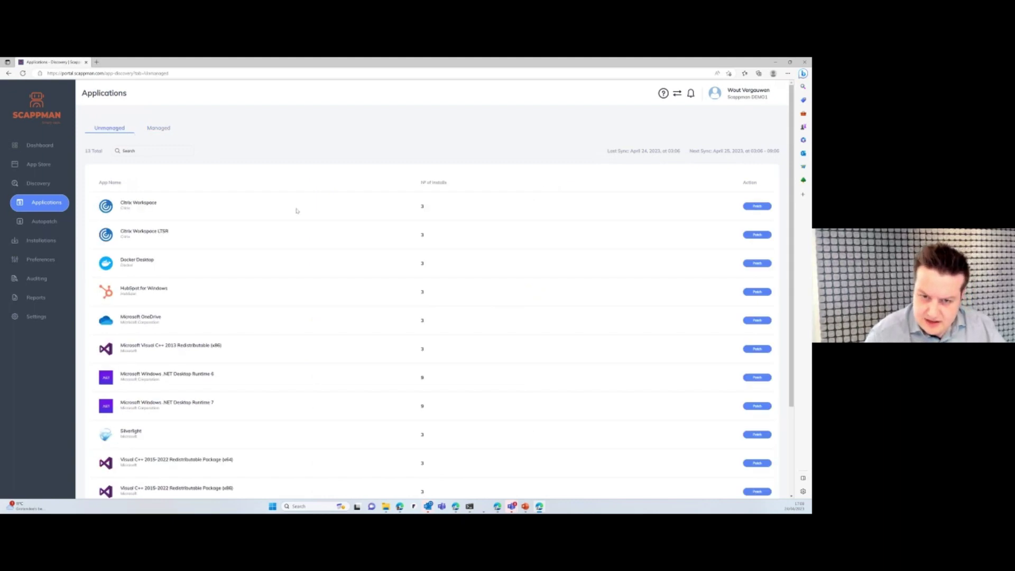
# - Give Docker Desktop's patch setup an Update only assignment for All Devices and save it
pyautogui.click(758, 264)
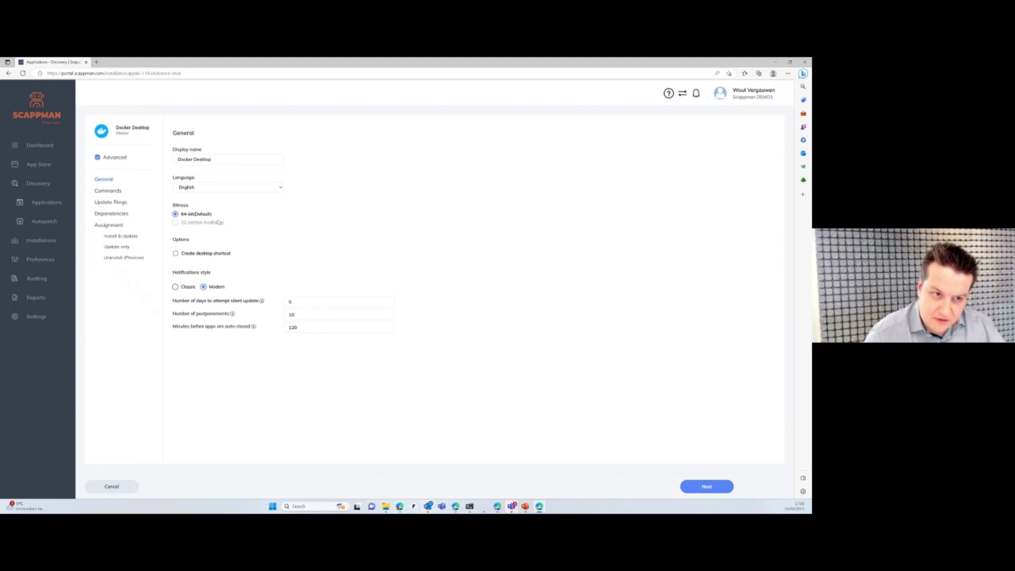
pyautogui.click(117, 247)
pyautogui.click(747, 173)
pyautogui.click(266, 215)
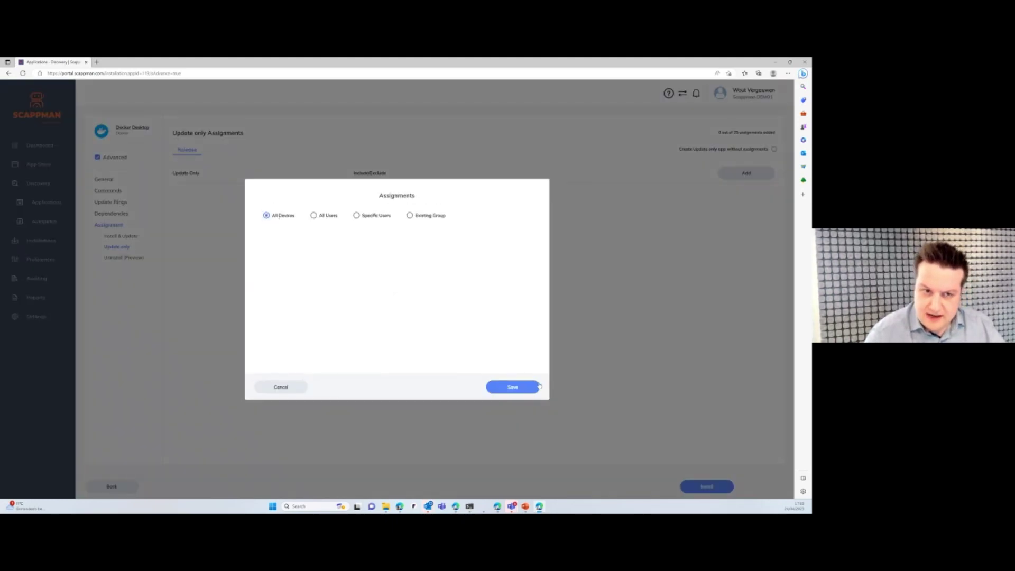
pyautogui.click(538, 387)
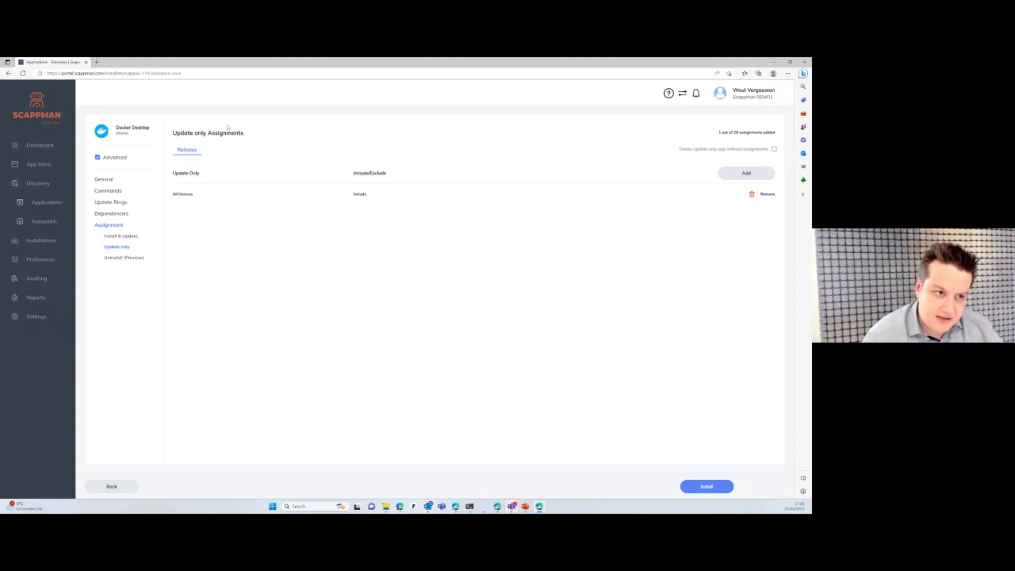
pyautogui.click(53, 206)
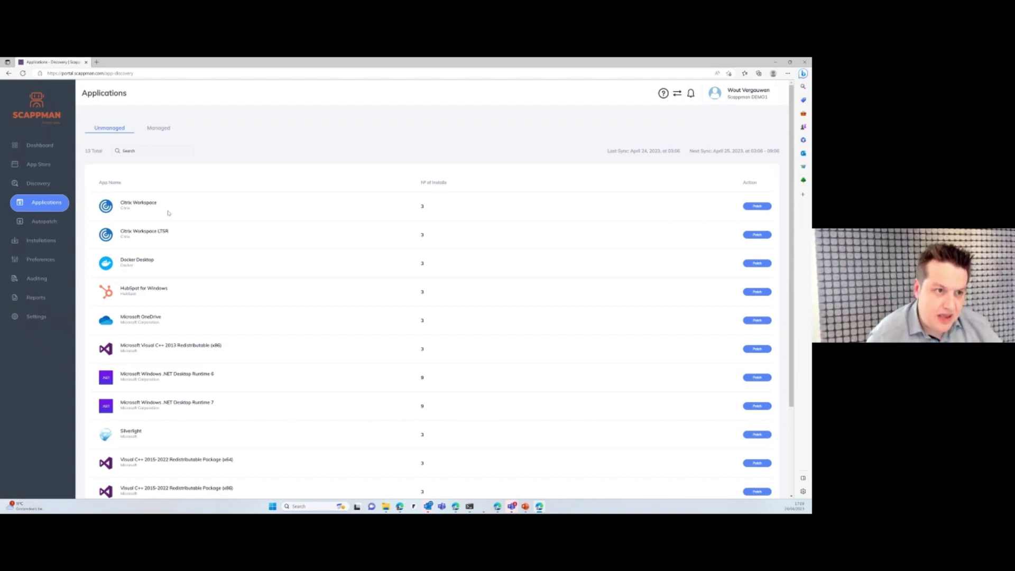
# - Go to the Autopatch (preview) page, where Autopatch is off with no excluded apps
pyautogui.click(47, 221)
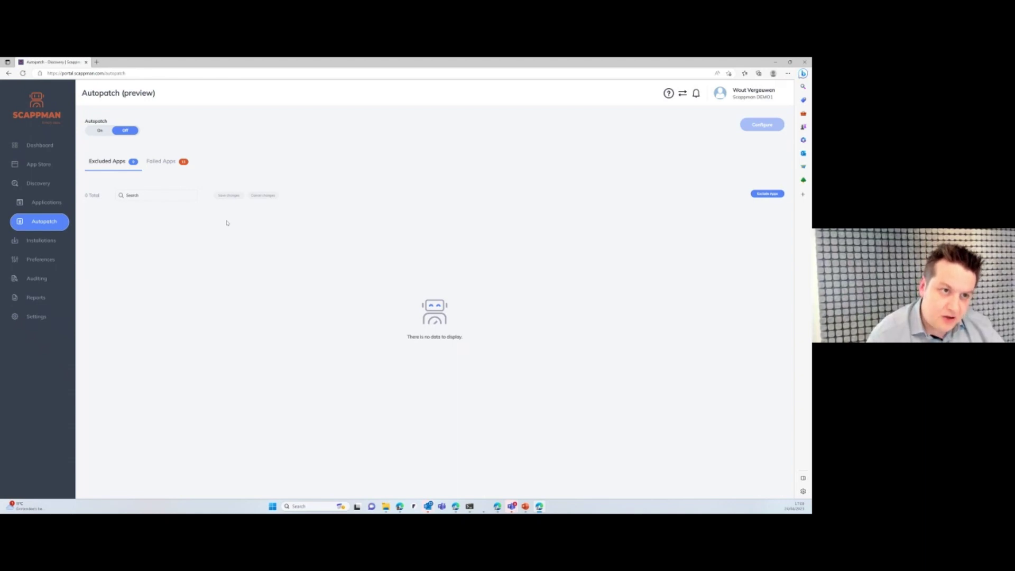
# - Turn Autopatch on with Multilanguage, minimum 2 installs and All Devices, then continue to app review
pyautogui.click(109, 132)
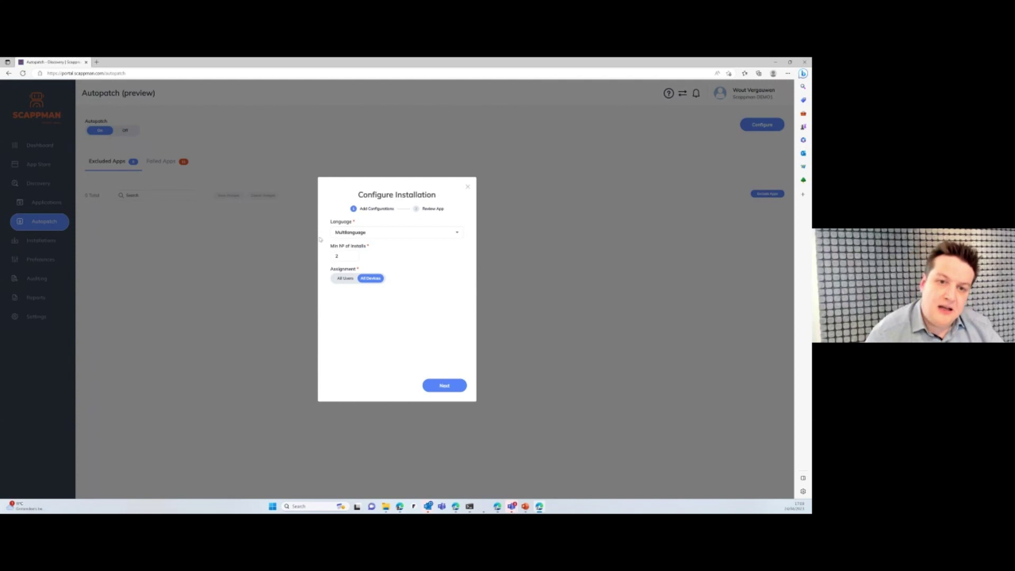
pyautogui.click(349, 231)
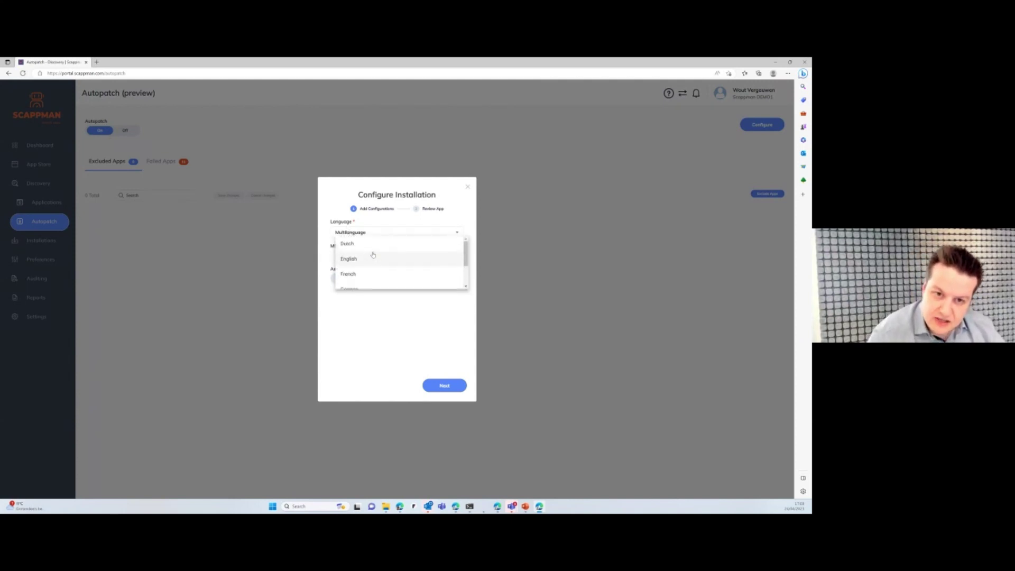
pyautogui.scroll(-2, 377, 282)
pyautogui.click(377, 282)
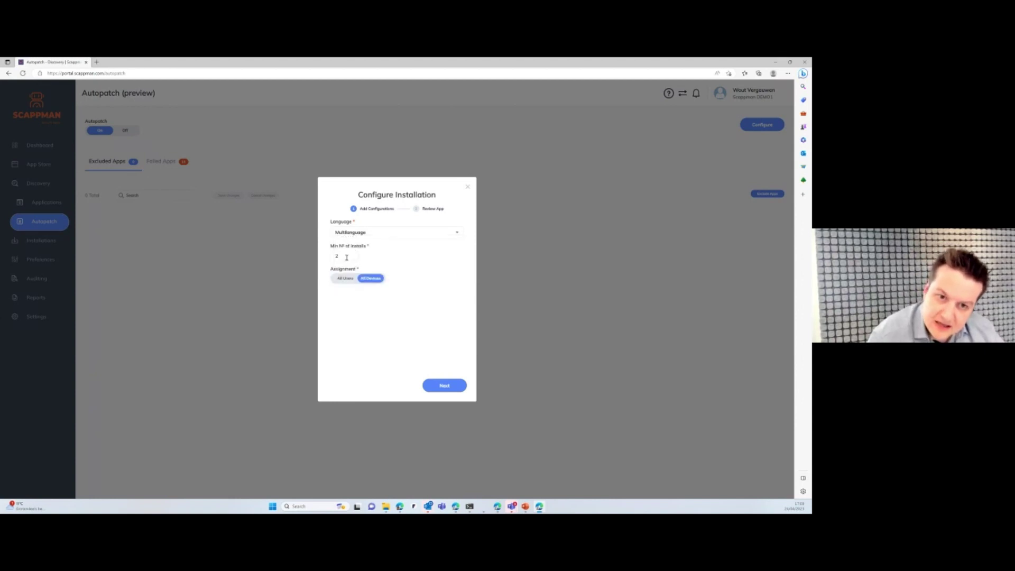
pyautogui.doubleClick(346, 257)
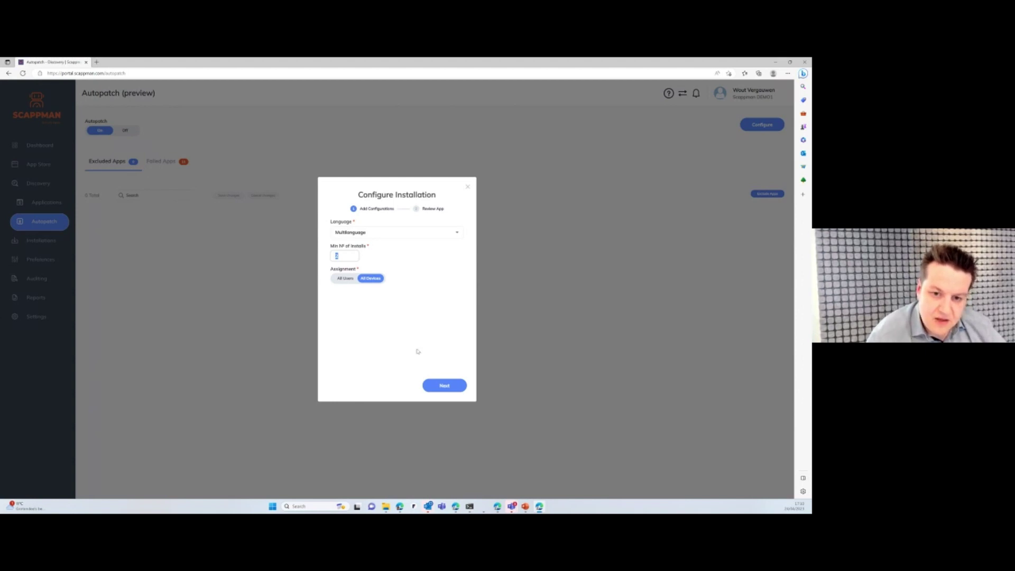
pyautogui.click(446, 386)
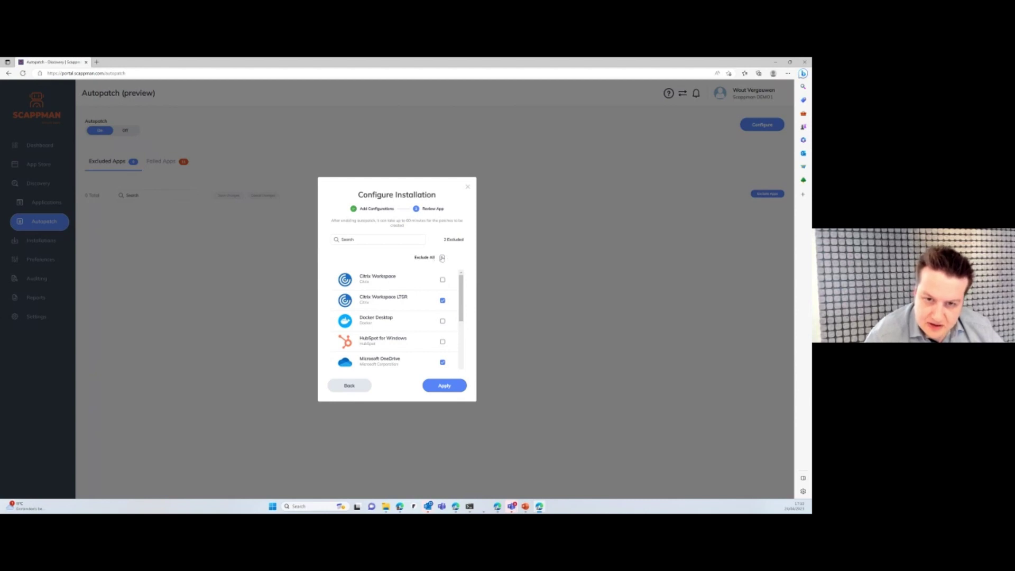
# - Exclude only Citrix Workspace and Docker Desktop from Autopatch and apply the configuration
pyautogui.click(442, 257)
pyautogui.click(442, 258)
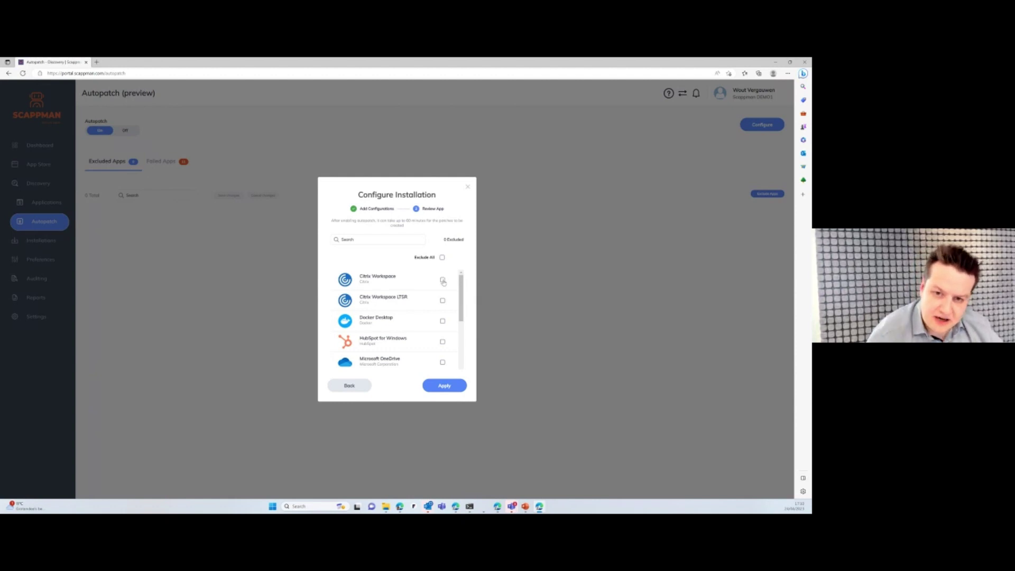
pyautogui.click(442, 280)
pyautogui.click(442, 321)
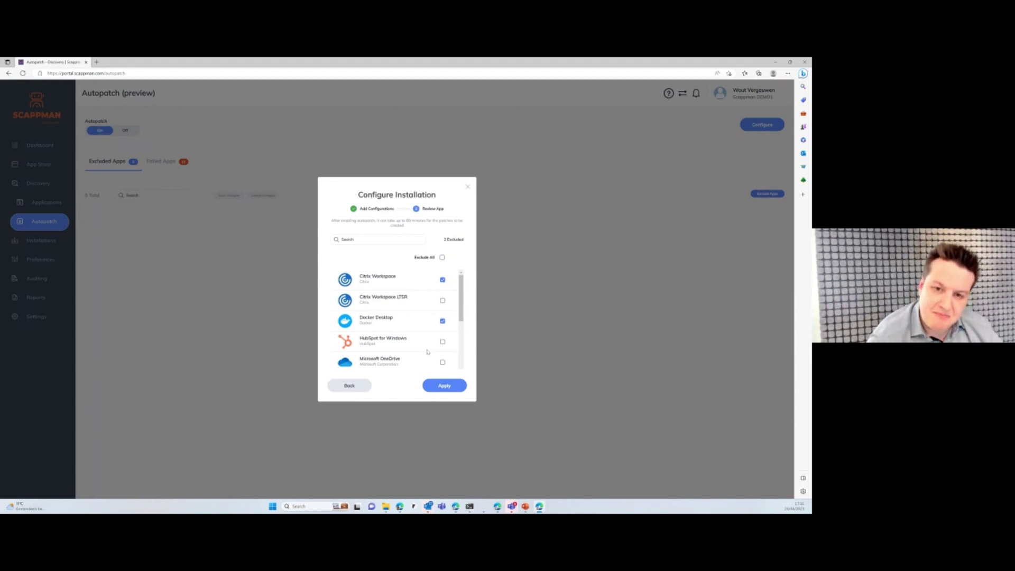
pyautogui.click(453, 388)
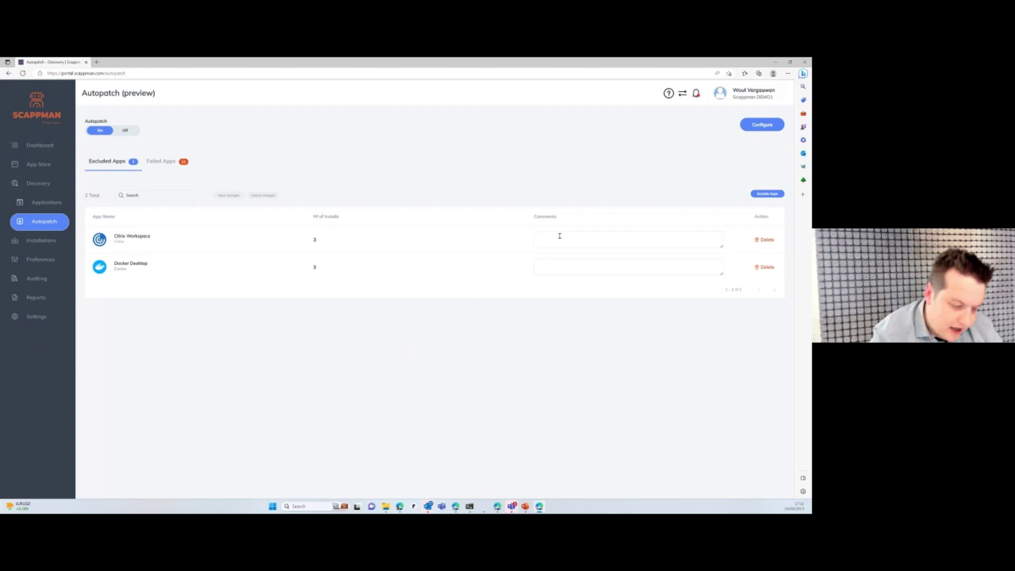
# - Comment Citrix Workspace 'not needed' and Docker Desktop 'specific version required', then view Failed Apps
pyautogui.write('not needed')
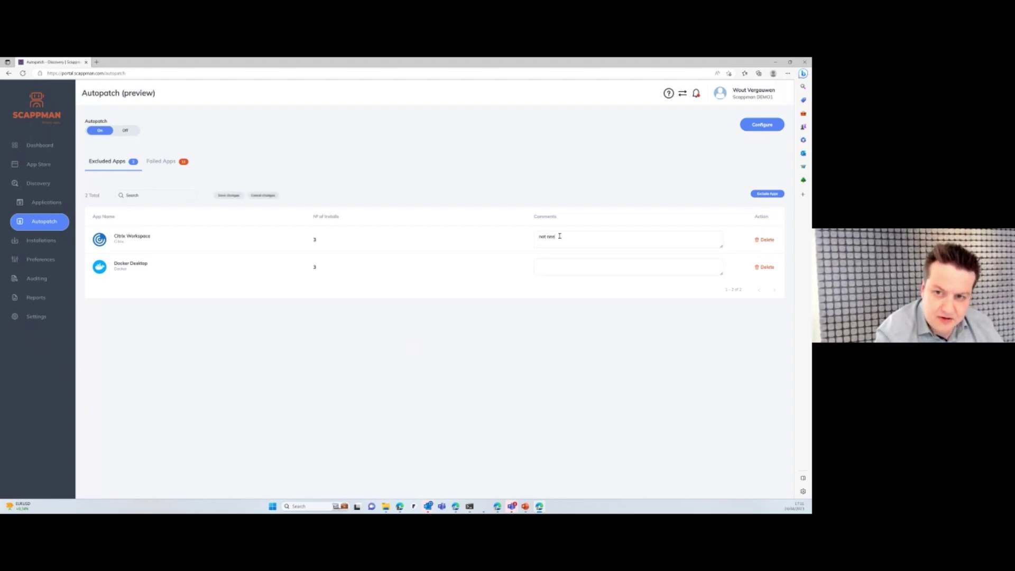
pyautogui.click(546, 263)
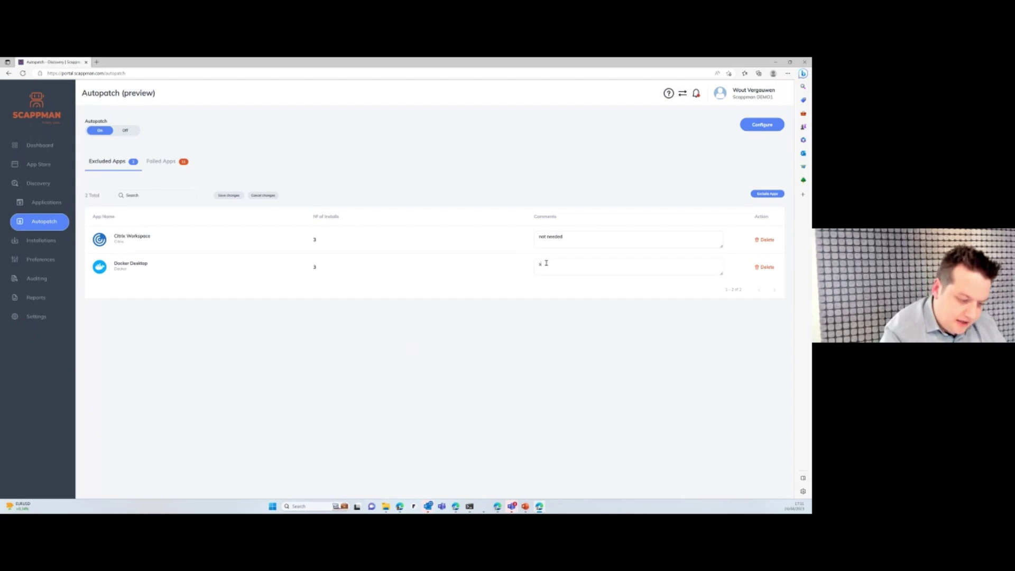
pyautogui.write('specific version required')
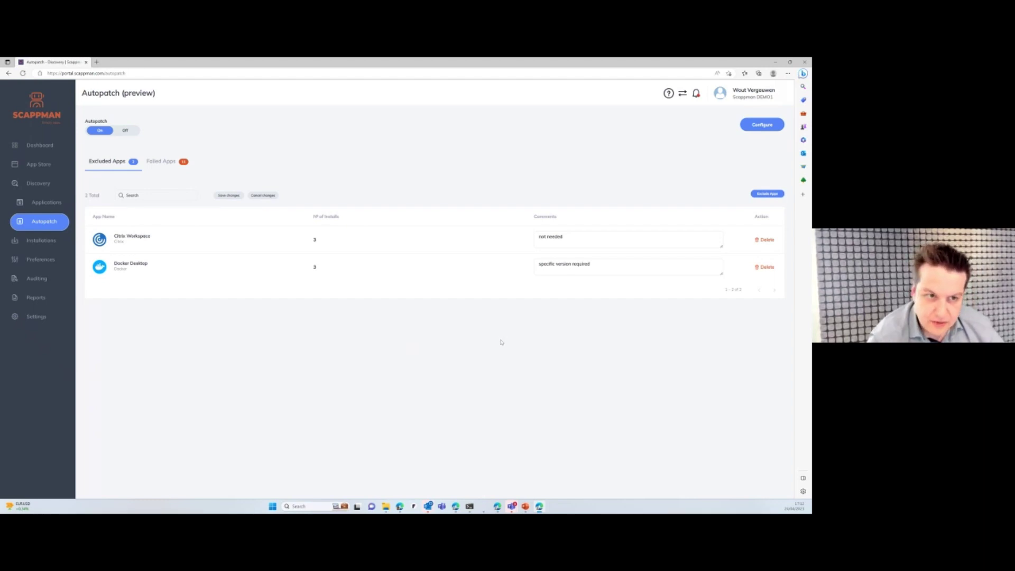
pyautogui.click(160, 161)
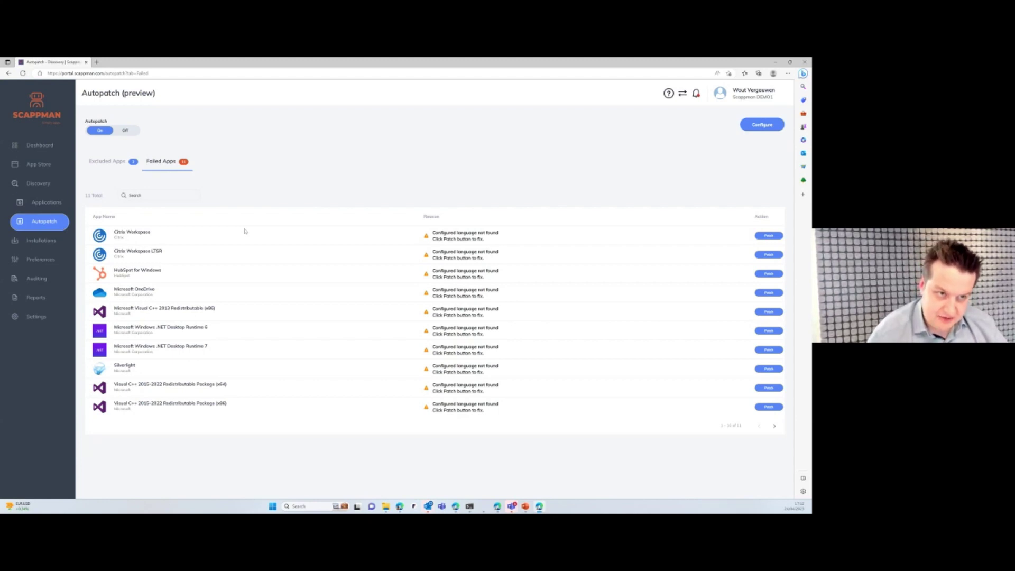
# - Dismiss the Autopatch configuration dialog unchanged and advance the presentation to the next slide
pyautogui.click(771, 126)
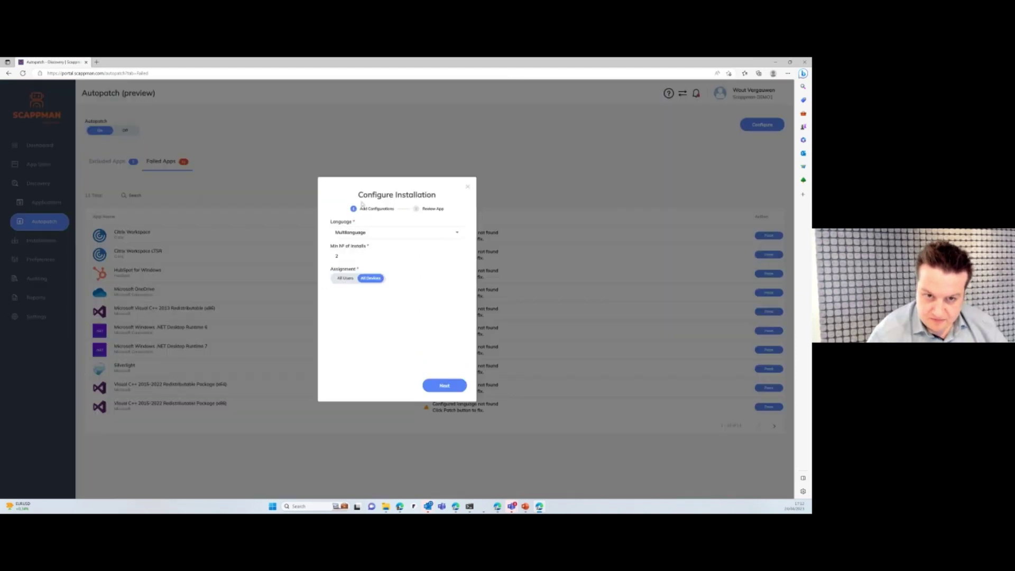
pyautogui.click(468, 187)
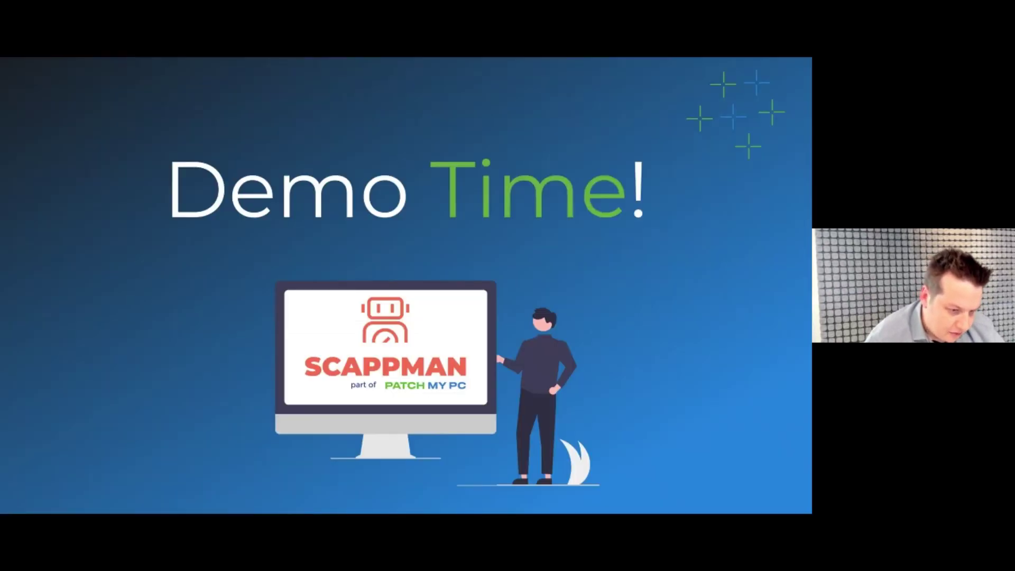
pyautogui.press('Right')
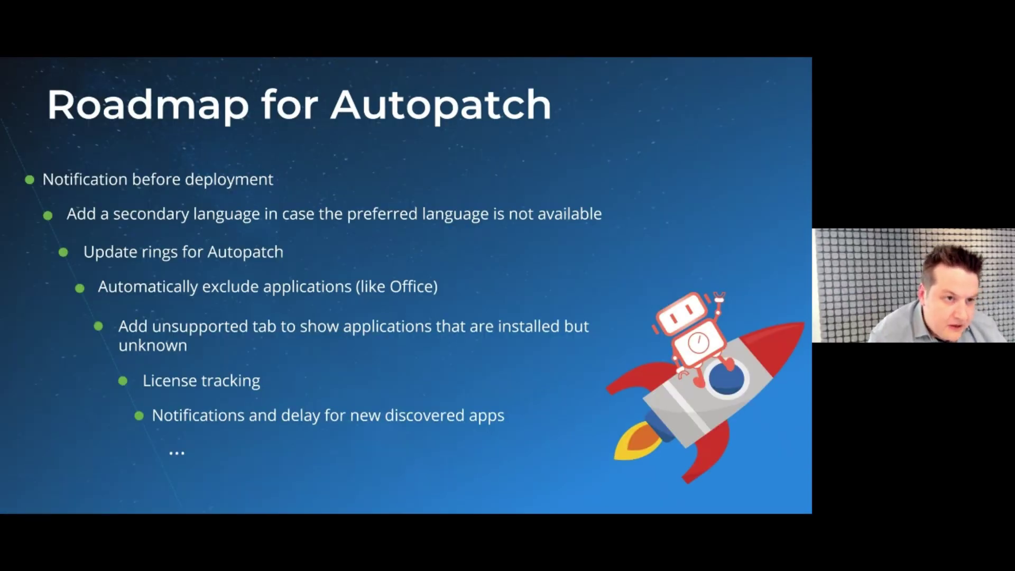